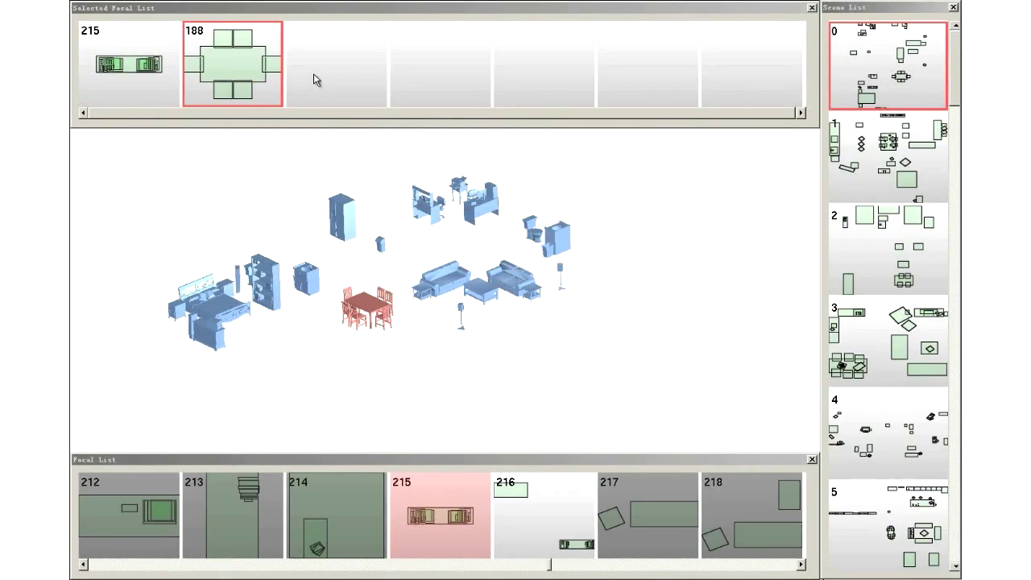
Step: Browse retrieved scenes 1, 2 and 3, highlighting focal 215's furniture along the way
click(891, 164)
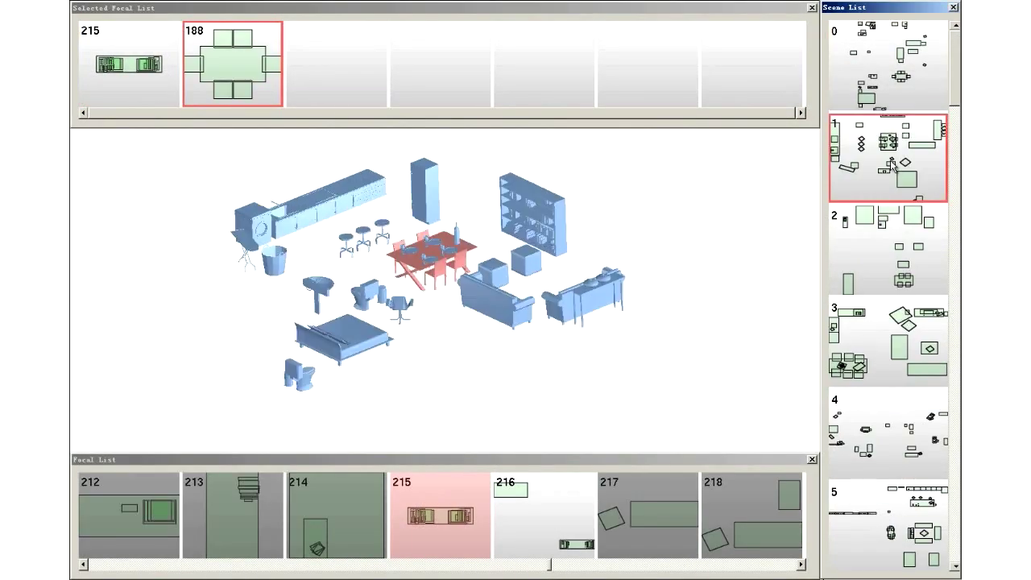
click(238, 74)
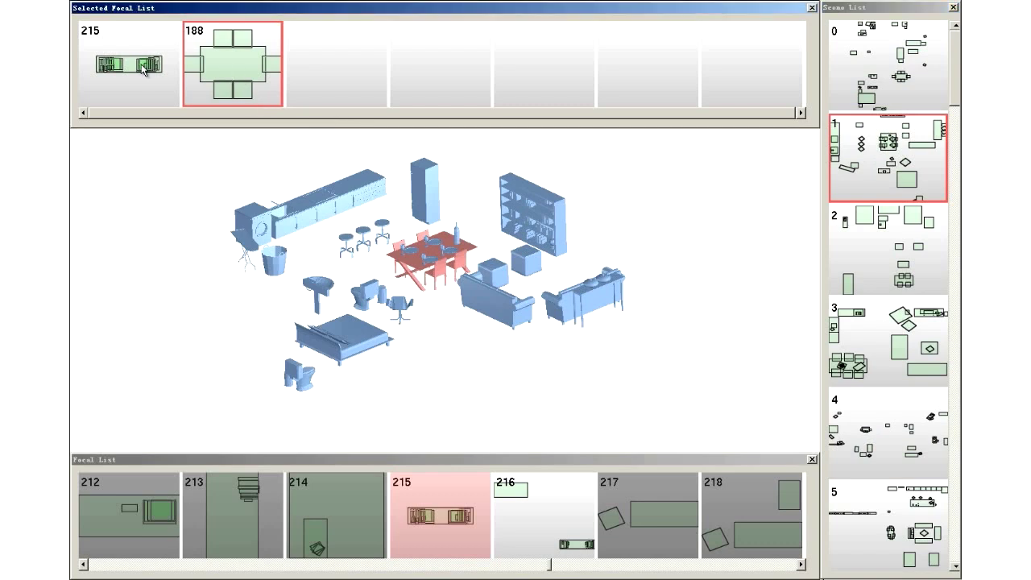
click(883, 252)
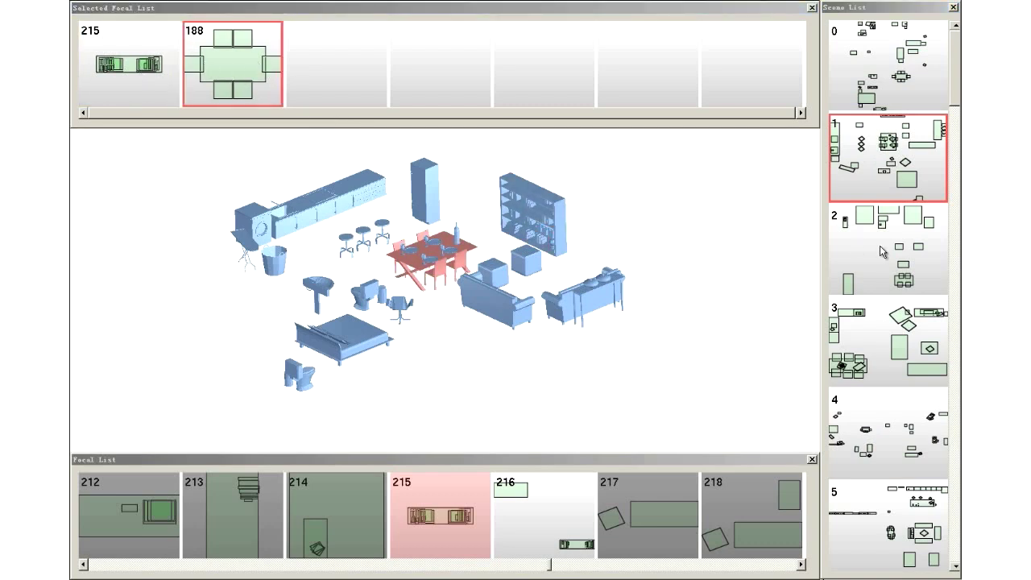
click(883, 252)
click(133, 74)
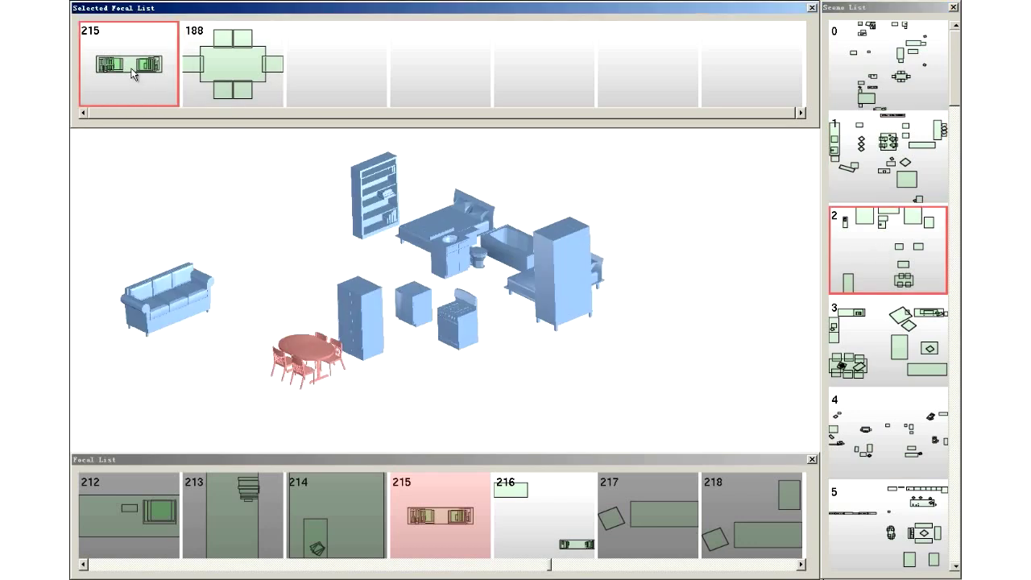
click(256, 75)
click(149, 76)
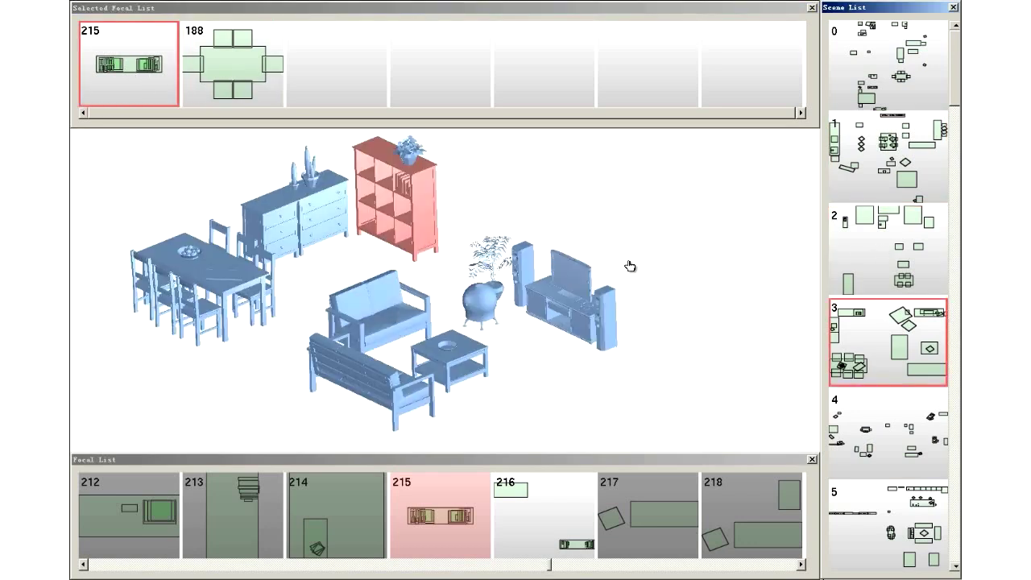
Step: Compare focal 188's dining set with focal 215's bookshelf, then select scene 3's front sofa and coffee table
click(235, 53)
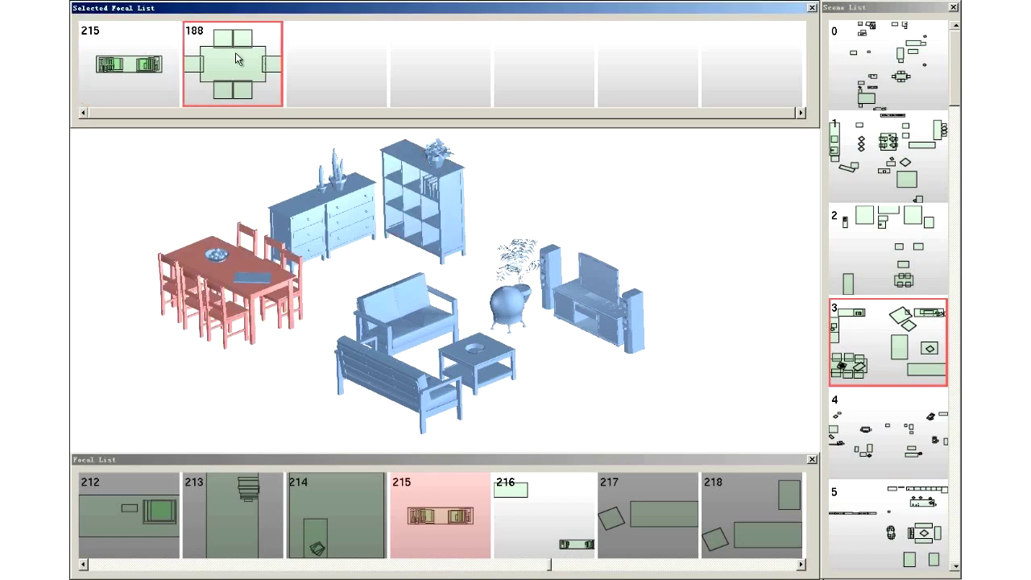
click(155, 66)
click(256, 65)
click(176, 77)
click(410, 380)
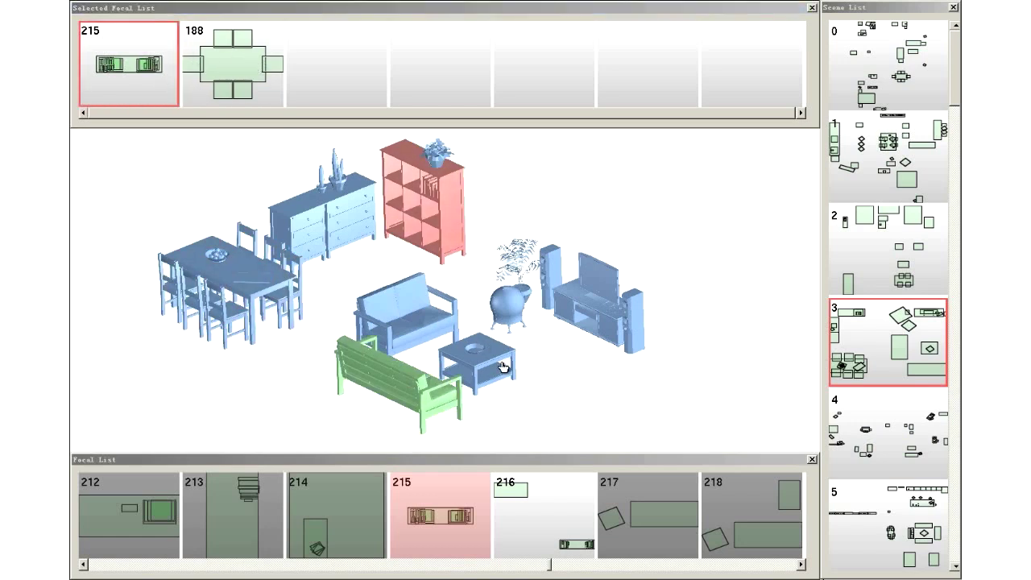
click(483, 369)
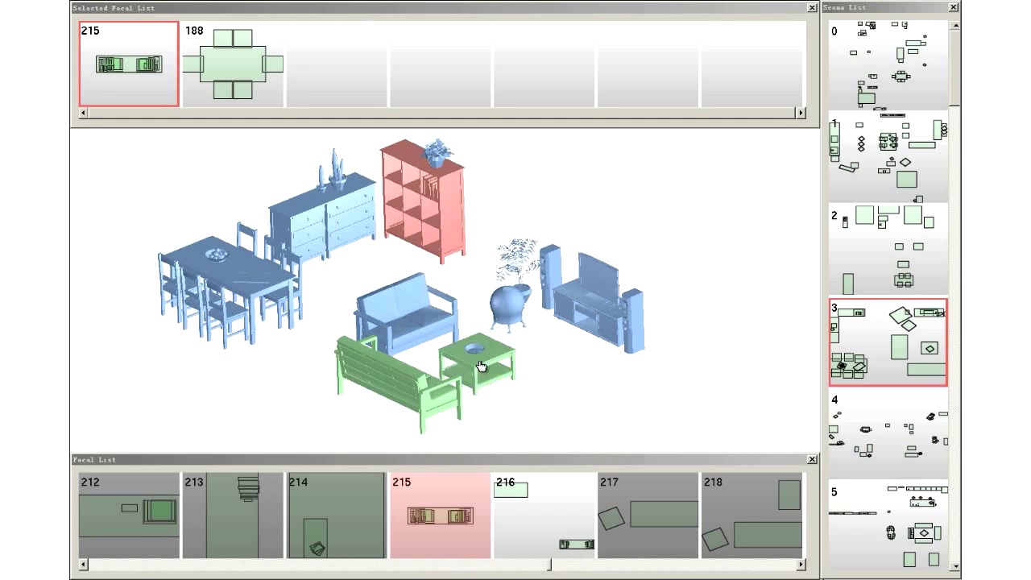
Step: Add sofa and coffee table as focal 245, toggle focals 188/245, then highlight 188's dining set in scene 1
click(547, 347)
click(829, 314)
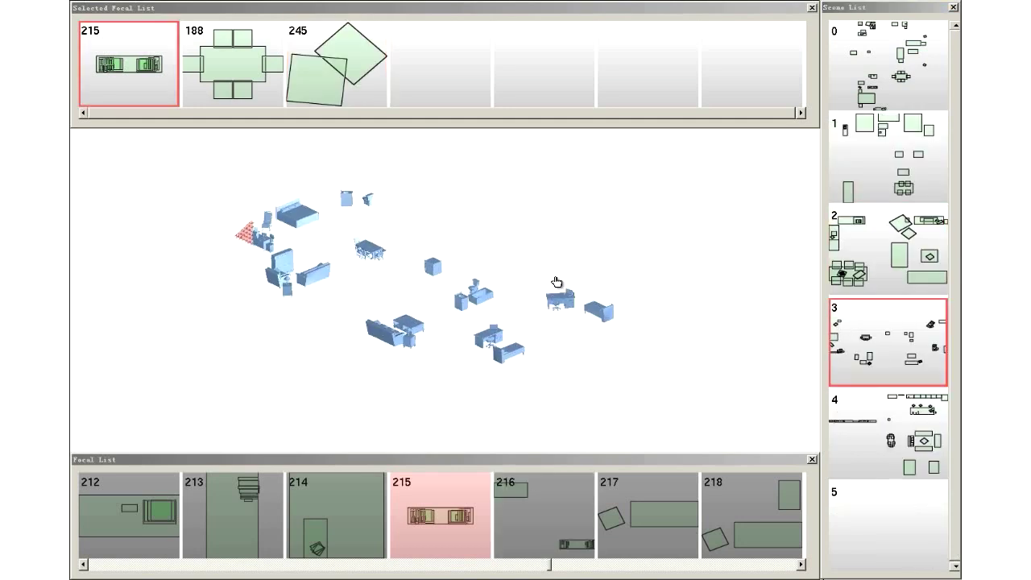
click(214, 71)
click(311, 79)
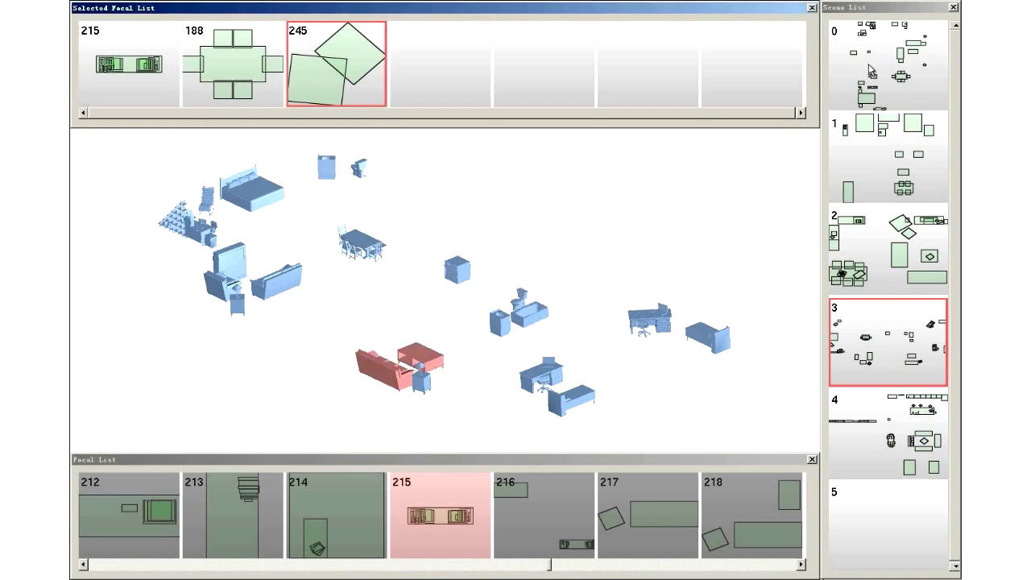
click(875, 123)
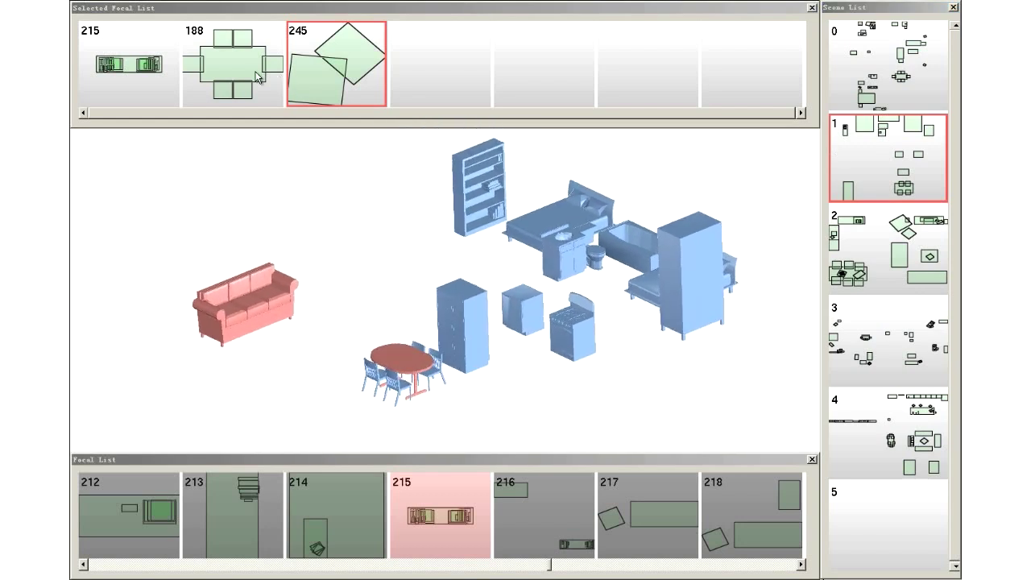
click(258, 76)
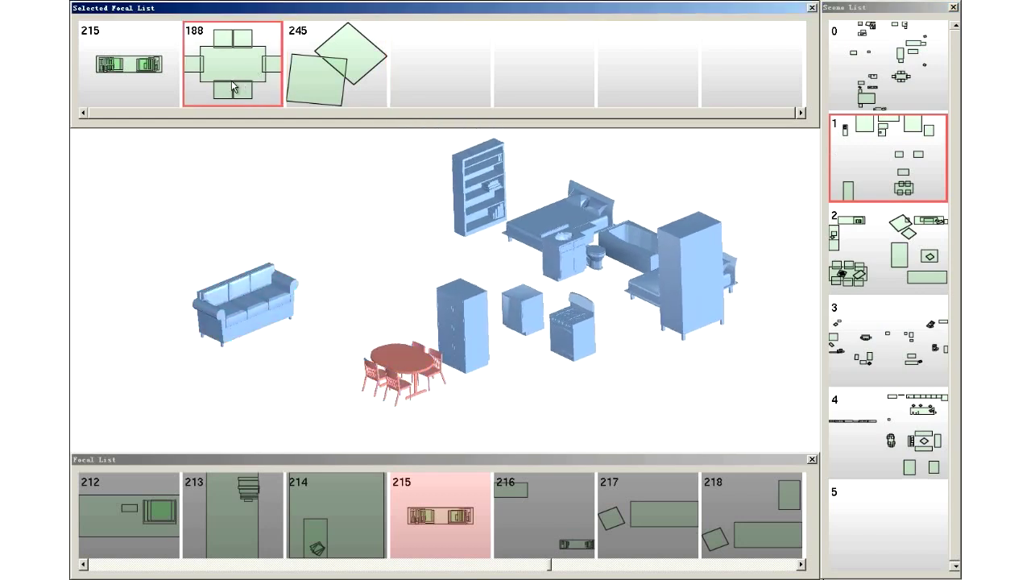